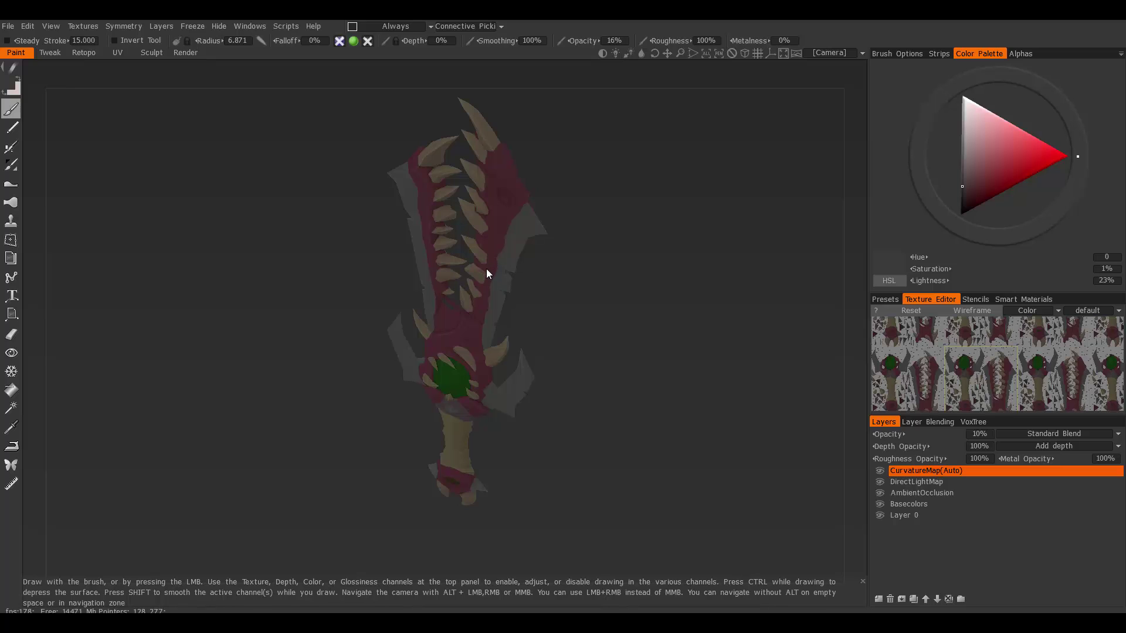
# - Toggle the Basecolors layer off and back on to examine the flat colors on the sword
pyautogui.scroll(4, 514, 272)
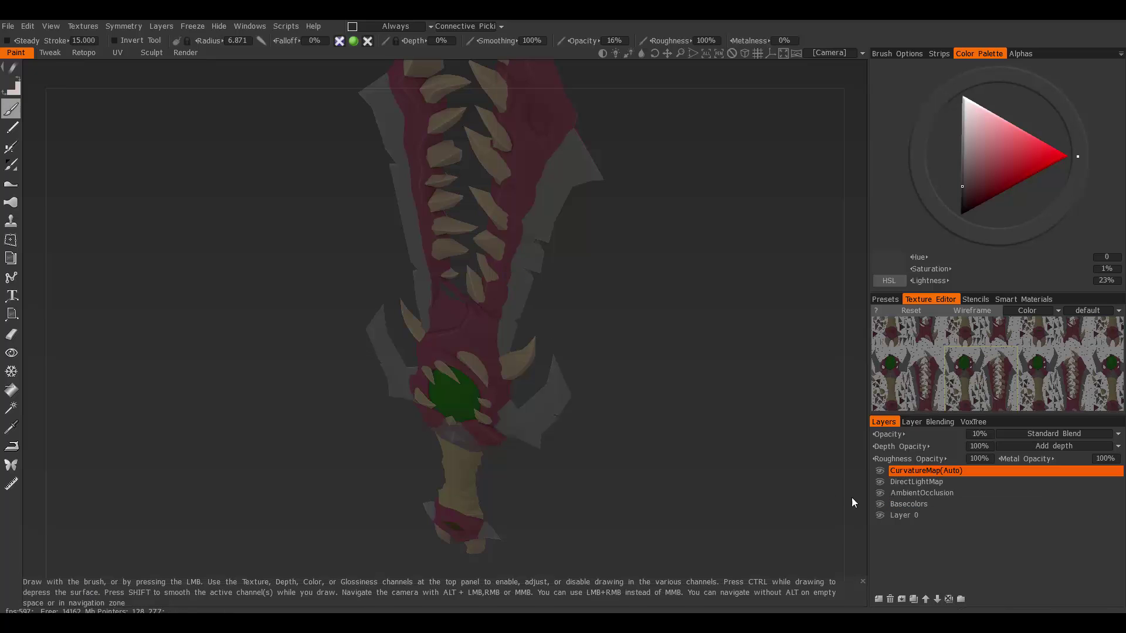
pyautogui.click(909, 506)
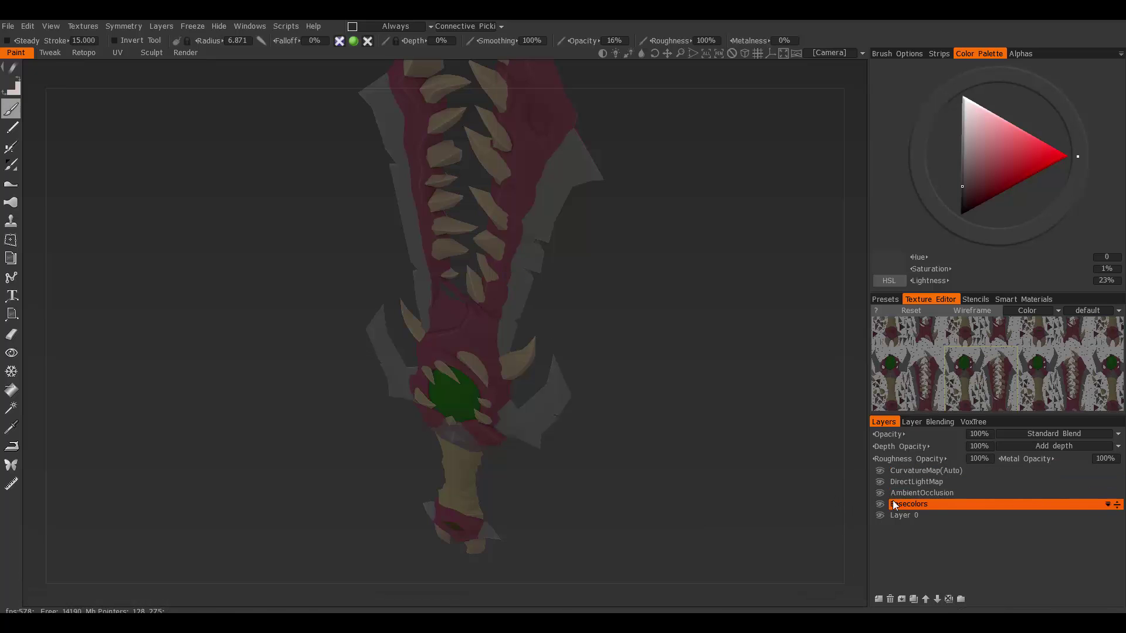
pyautogui.click(881, 504)
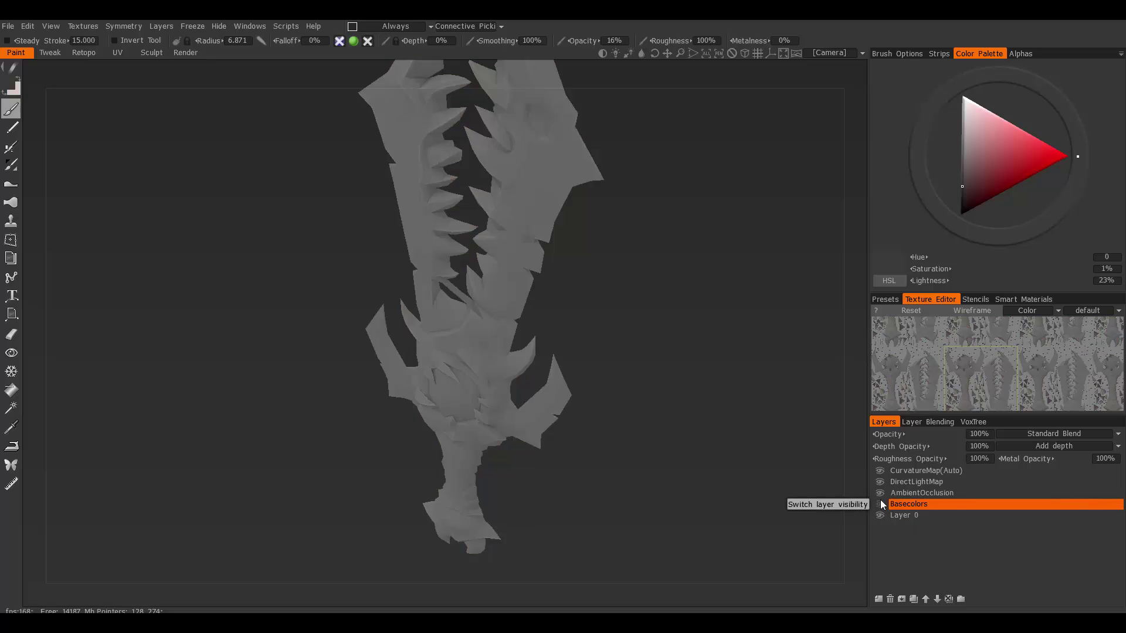
pyautogui.click(881, 504)
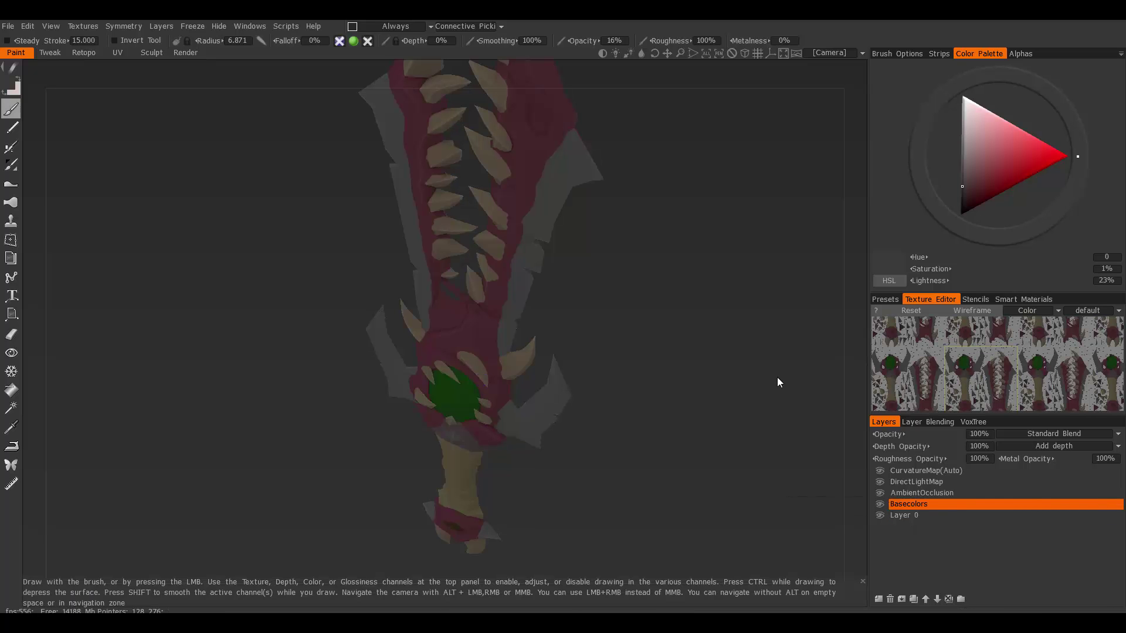
# - Add a new empty paint layer directly above the CurvatureMap(Auto) layer
pyautogui.click(925, 471)
pyautogui.click(878, 599)
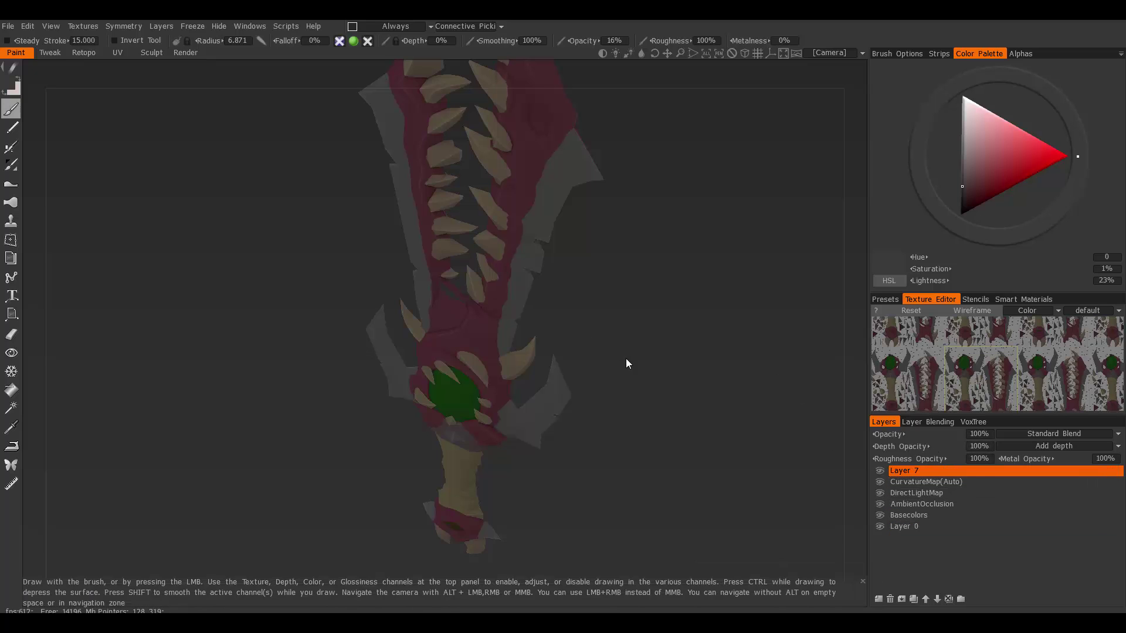
# - Sample the crimson flesh and tan tooth colors from the blade, ending with tan as the brush color
pyautogui.moveTo(596, 223)
pyautogui.mouseDown()
pyautogui.moveTo(603, 344)
pyautogui.moveTo(560, 281)
pyautogui.moveTo(570, 258)
pyautogui.mouseUp()
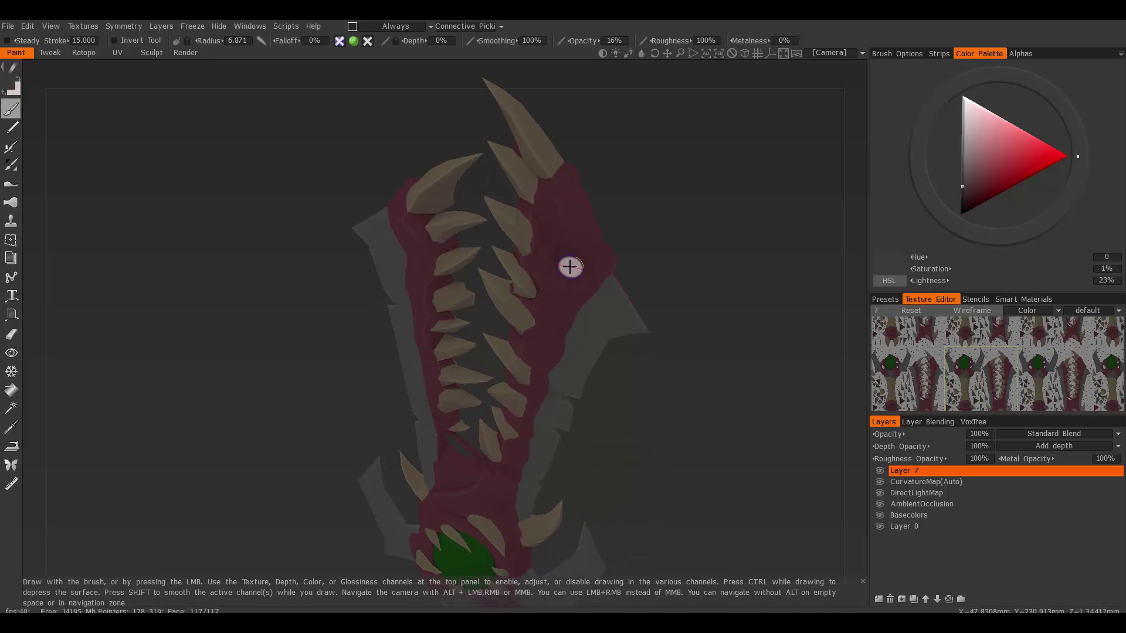
pyautogui.press('v')
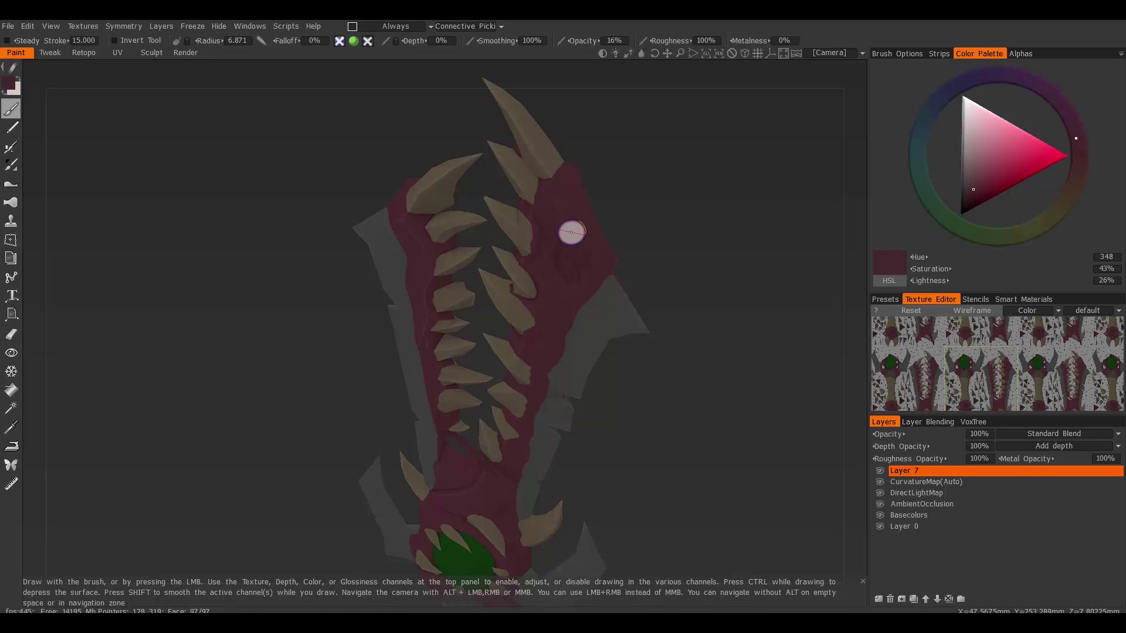
pyautogui.press('v')
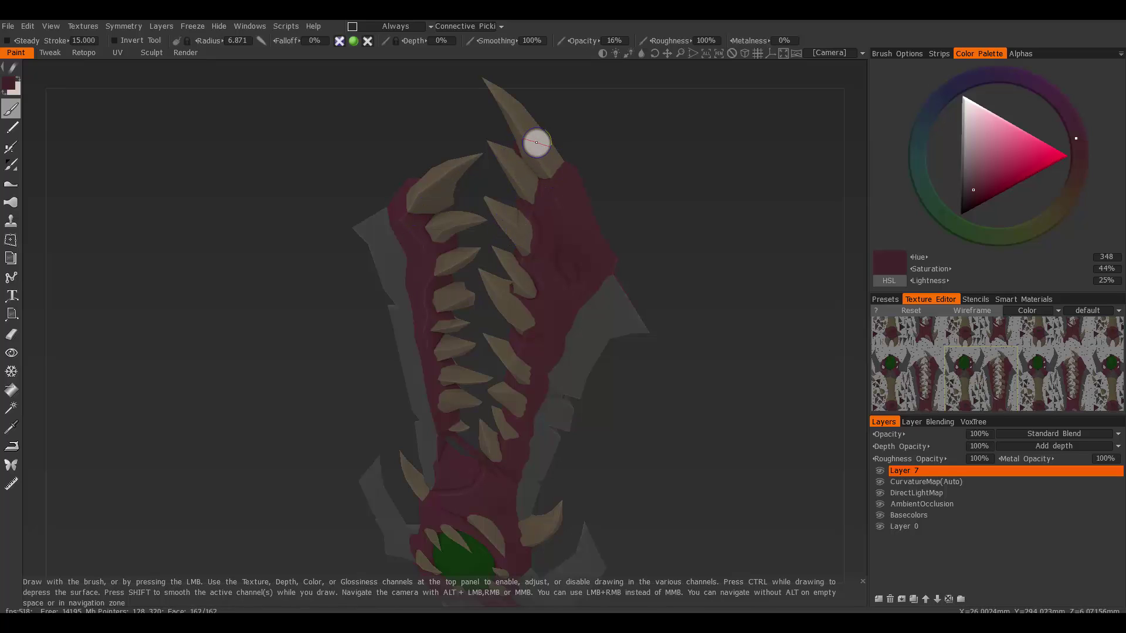
pyautogui.press('v')
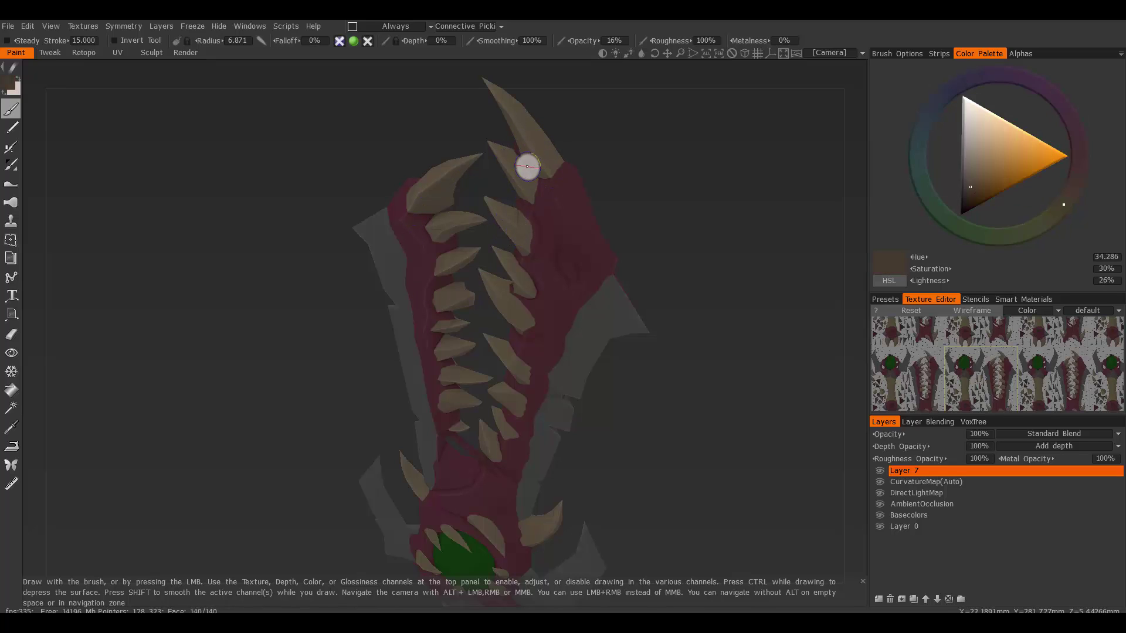
pyautogui.press('v')
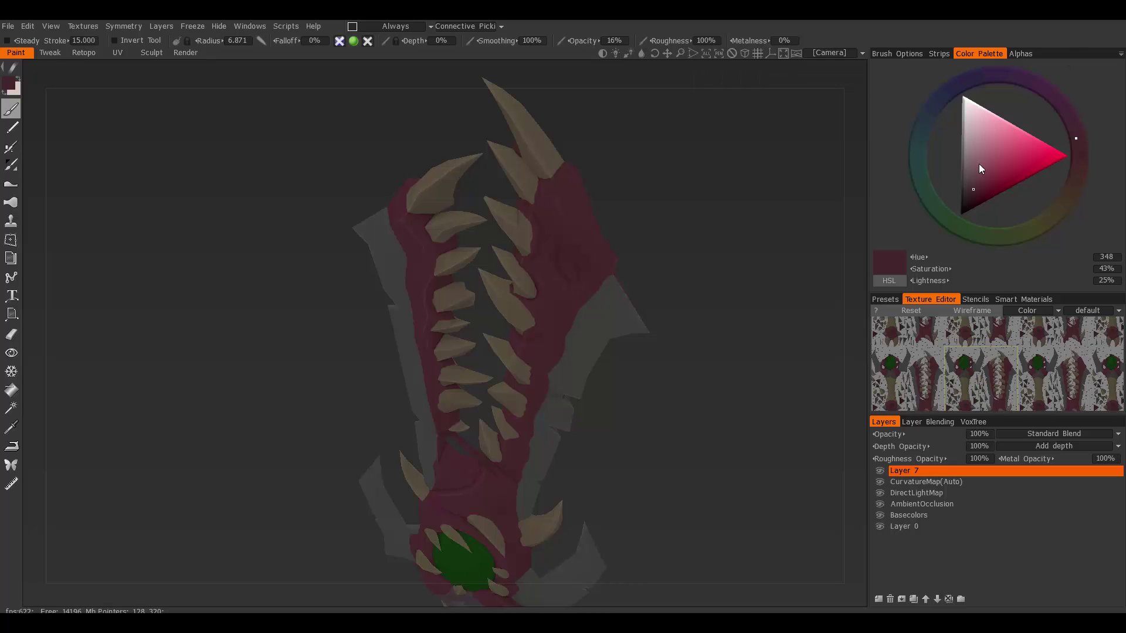
pyautogui.click(1120, 54)
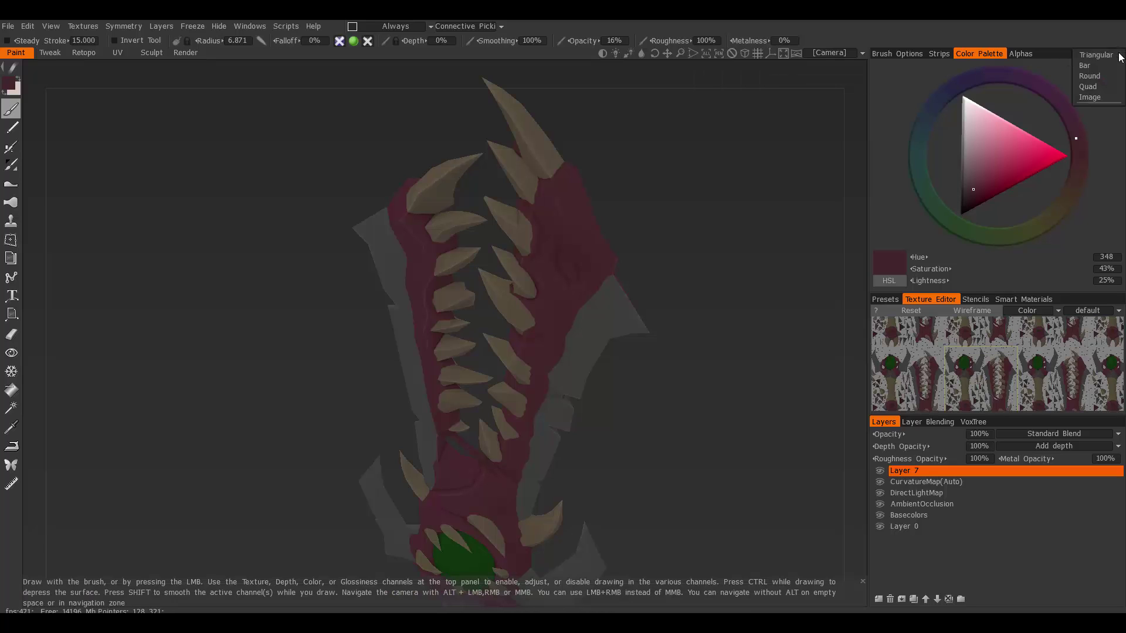
pyautogui.click(1082, 56)
pyautogui.press('v')
pyautogui.press('v')
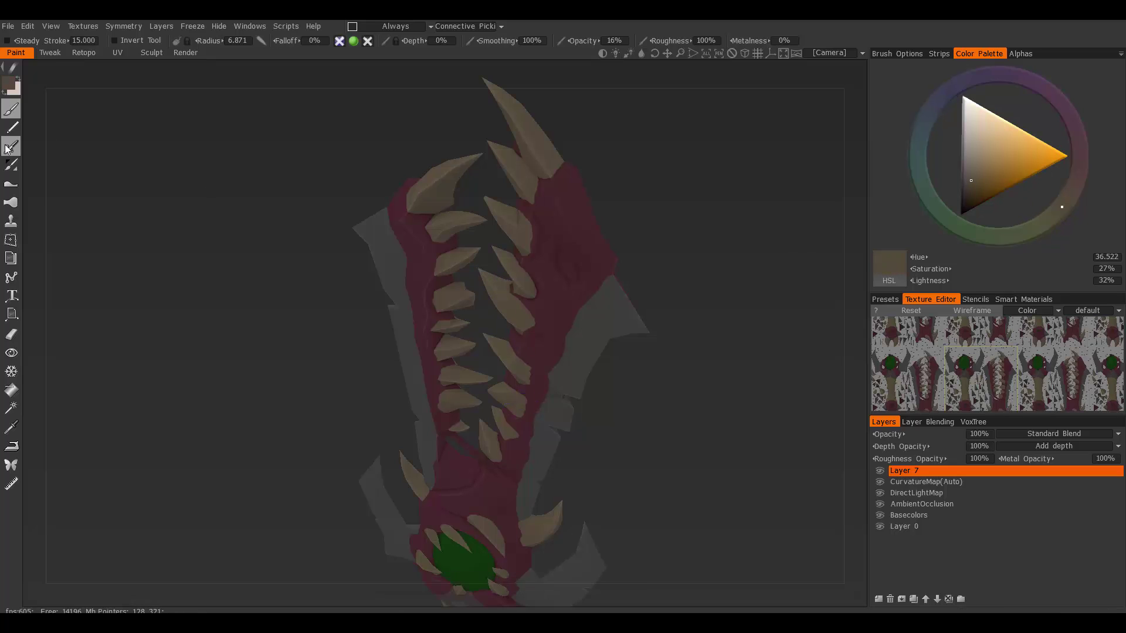
# - Set the brush opacity to 100% and paint test strokes on the upper flesh with sampled tan and grey colors
pyautogui.keyDown('alt'); pyautogui.moveTo(591, 313); pyautogui.dragTo(577, 267); pyautogui.keyUp('alt')
pyautogui.moveTo(562, 180); pyautogui.dragTo(547, 246)
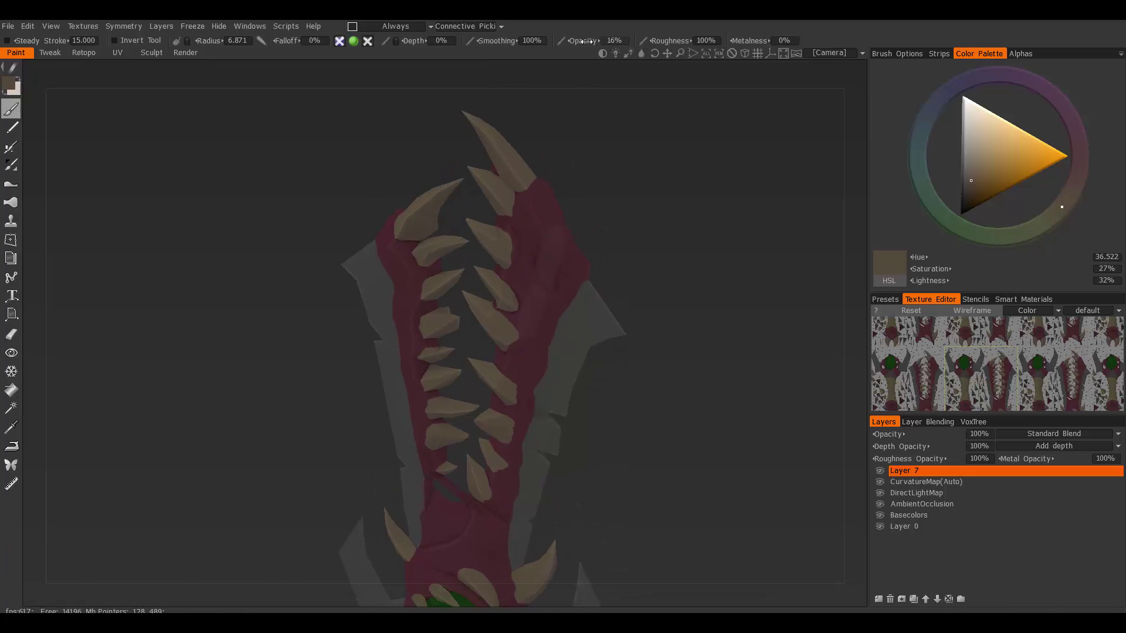
pyautogui.moveTo(587, 41); pyautogui.dragTo(732, 78)
pyautogui.scroll(3, 560, 191)
pyautogui.moveTo(594, 223)
pyautogui.mouseDown()
pyautogui.moveTo(595, 189)
pyautogui.moveTo(593, 216)
pyautogui.mouseUp()
pyautogui.press('v')
pyautogui.moveTo(616, 257)
pyautogui.mouseDown()
pyautogui.moveTo(596, 267)
pyautogui.moveTo(595, 284)
pyautogui.mouseUp()
pyautogui.press('v')
pyautogui.moveTo(560, 232); pyautogui.dragTo(572, 290)
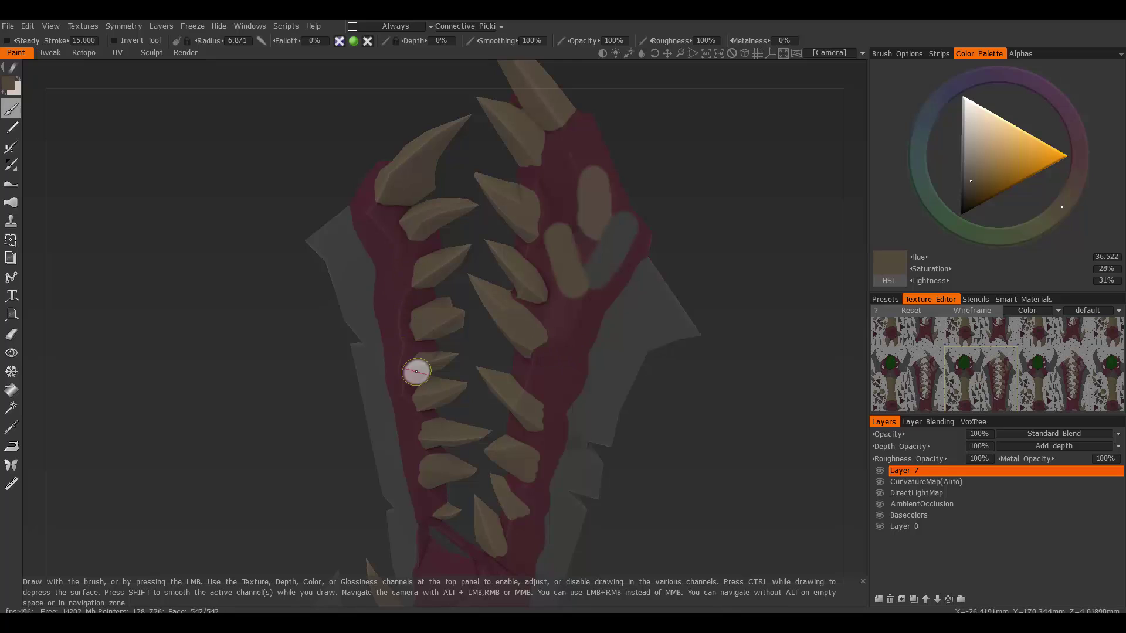
pyautogui.press('v')
pyautogui.moveTo(580, 194); pyautogui.dragTo(593, 271)
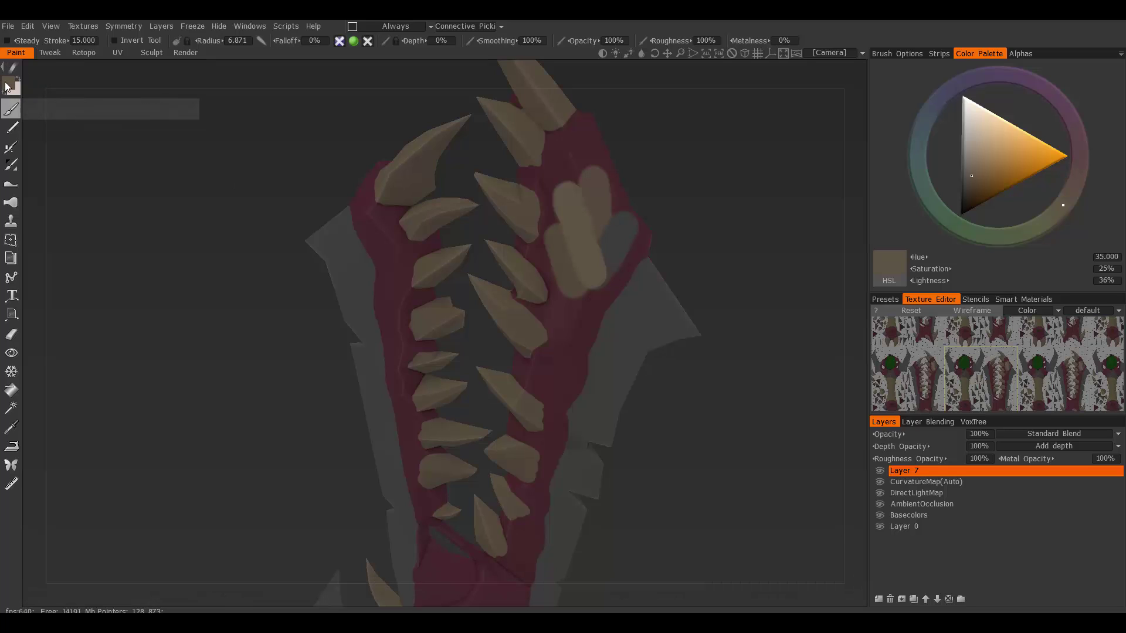
# - Swap the primary and secondary brush colors back and forth
pyautogui.press('x')
pyautogui.press('x')
pyautogui.press('x')
pyautogui.press('x')
pyautogui.press('x')
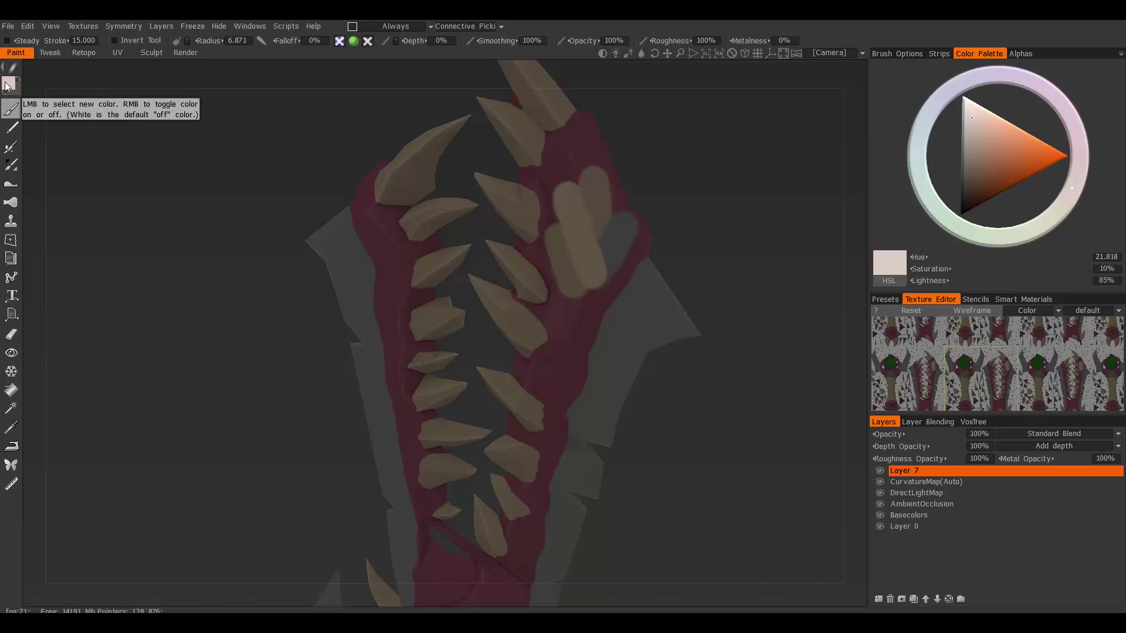
pyautogui.press('x')
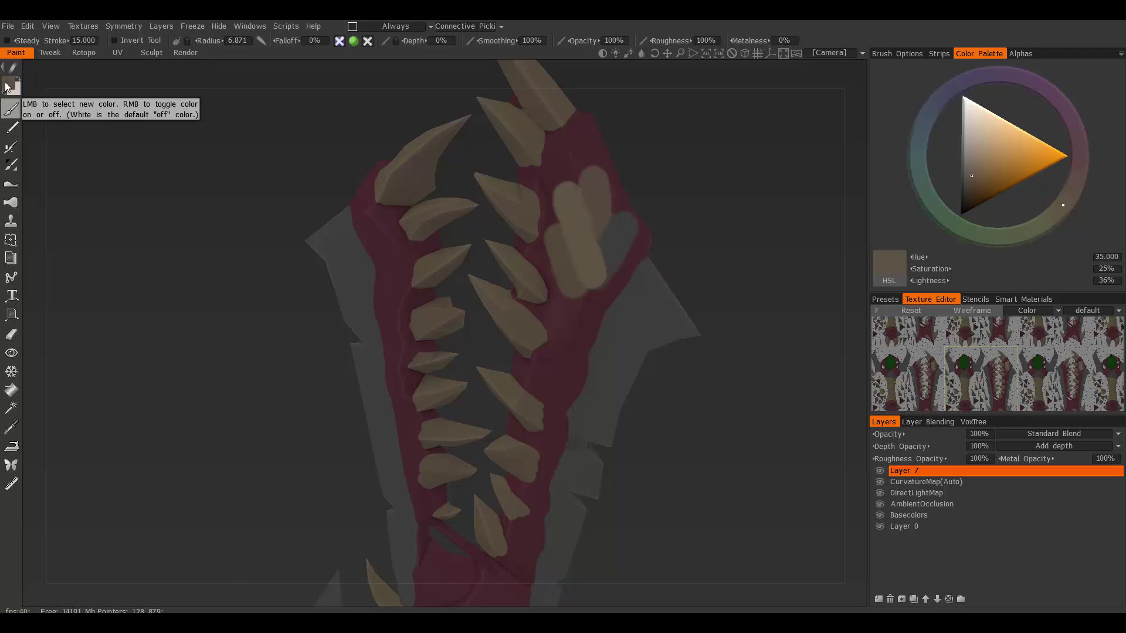
# - Set crimson flesh as the secondary color and tan as the primary color by sampling both from the model
pyautogui.press('v')
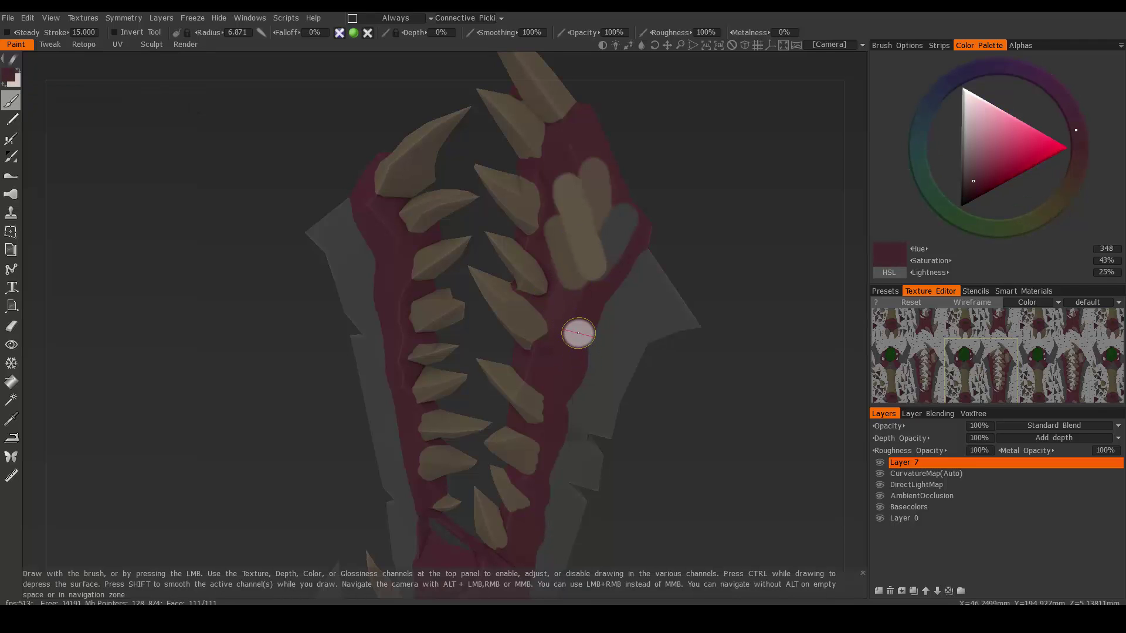
pyautogui.press('x')
pyautogui.press('x')
pyautogui.press('v')
# - Frame the whole sword and switch the color palette to Image mode with the sword concept art
pyautogui.scroll(1, 718, 227)
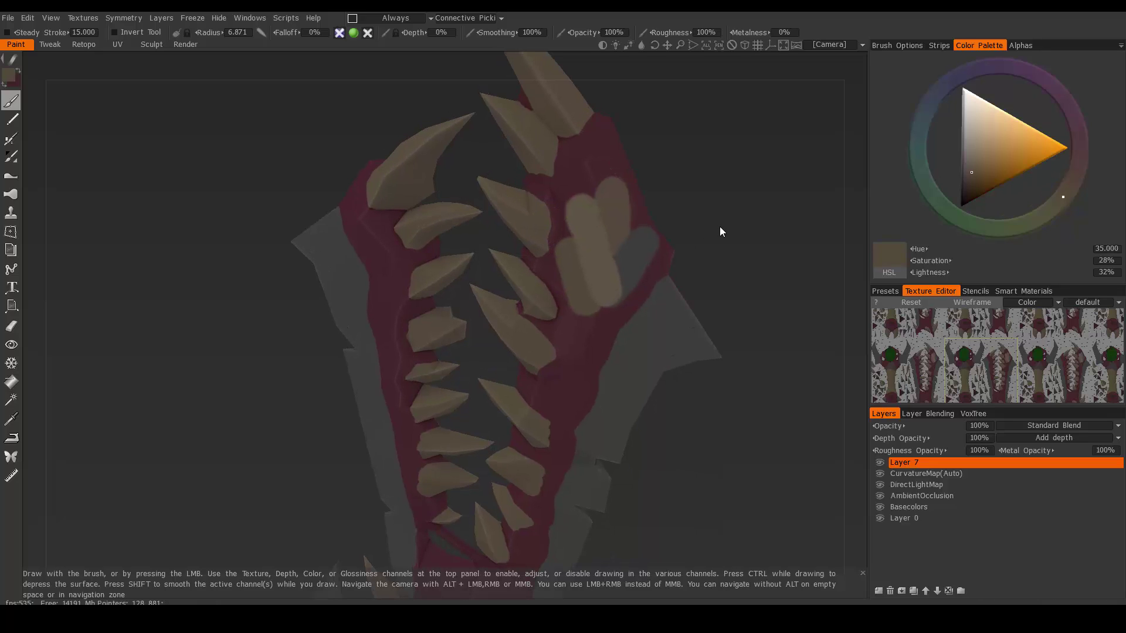
pyautogui.scroll(-6, 541, 221)
pyautogui.scroll(1, 540, 219)
pyautogui.moveTo(551, 219); pyautogui.dragTo(494, 297, button='right')
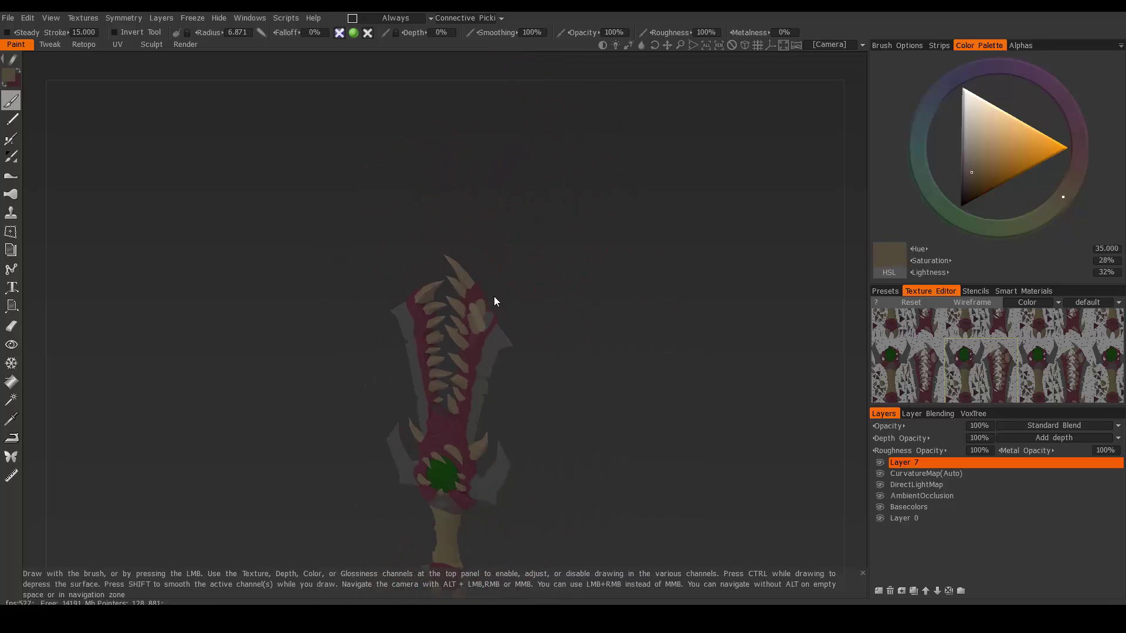
pyautogui.moveTo(493, 297); pyautogui.dragTo(524, 255, button='middle')
pyautogui.moveTo(524, 255); pyautogui.dragTo(550, 289, button='right')
pyautogui.moveTo(552, 272); pyautogui.dragTo(546, 248, button='middle')
pyautogui.moveTo(547, 250); pyautogui.dragTo(545, 288)
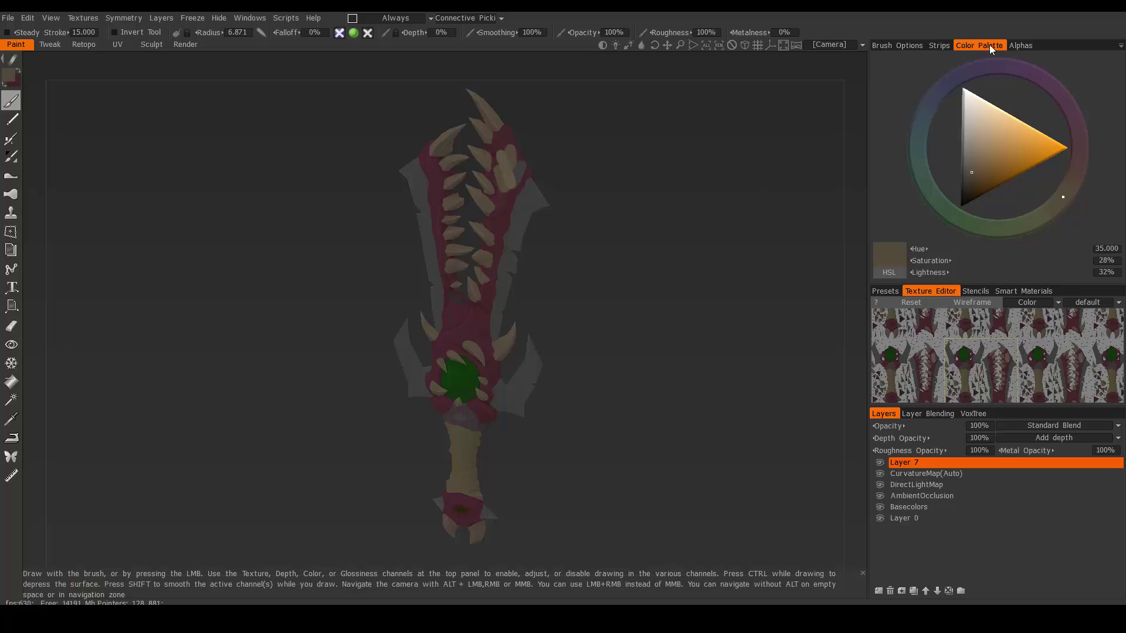
pyautogui.click(1120, 46)
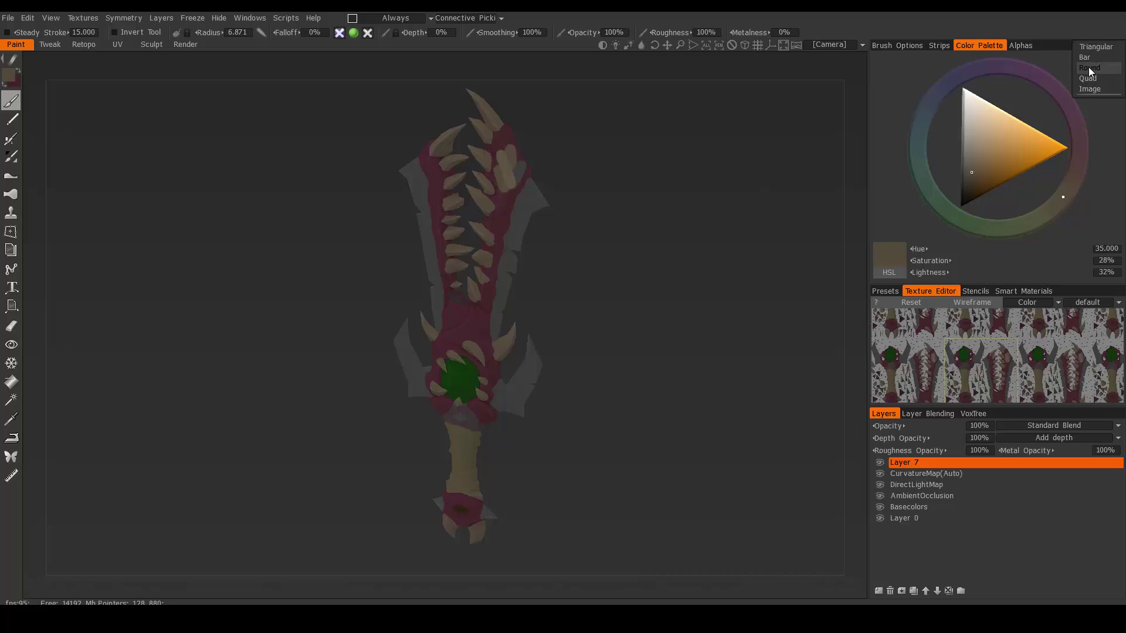
pyautogui.click(1089, 89)
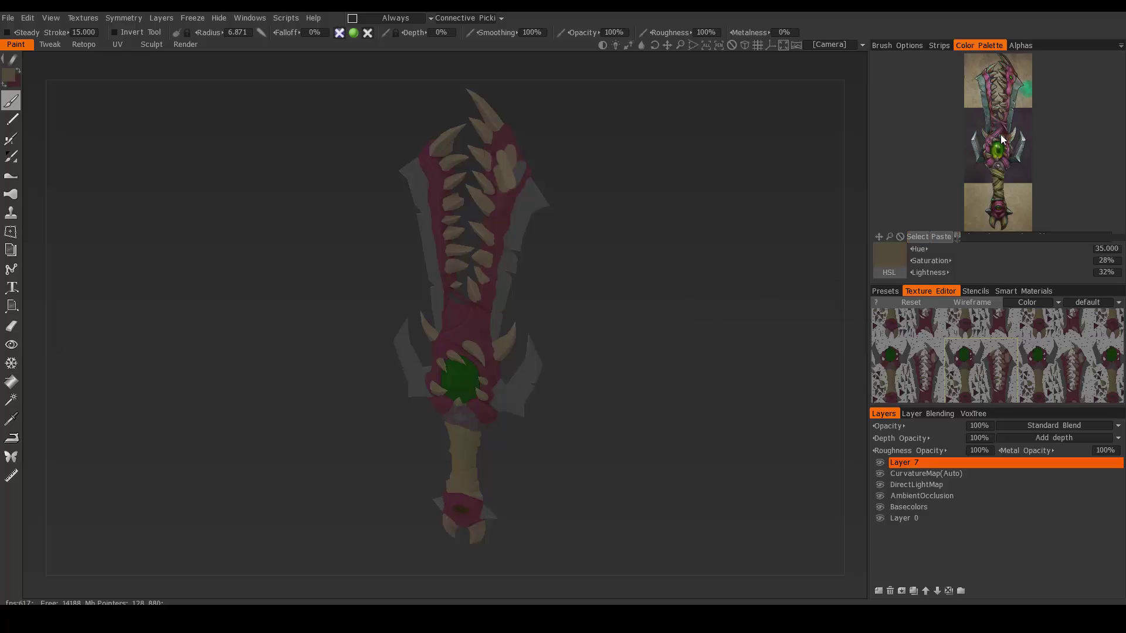
# - Enlarge the concept art around the eye and sample its flesh and green eye colors
pyautogui.scroll(3, 1013, 135)
pyautogui.moveTo(1018, 129); pyautogui.dragTo(1007, 177, button='middle')
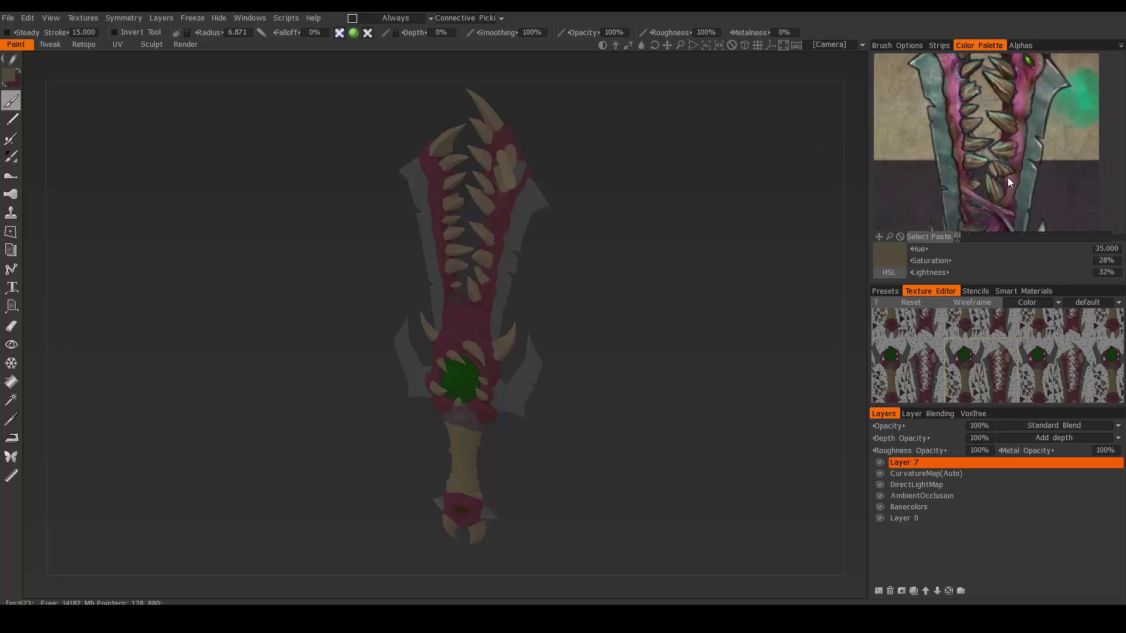
pyautogui.moveTo(1008, 177); pyautogui.dragTo(1007, 129, button='right')
pyautogui.moveTo(996, 186); pyautogui.dragTo(1001, 143, button='right')
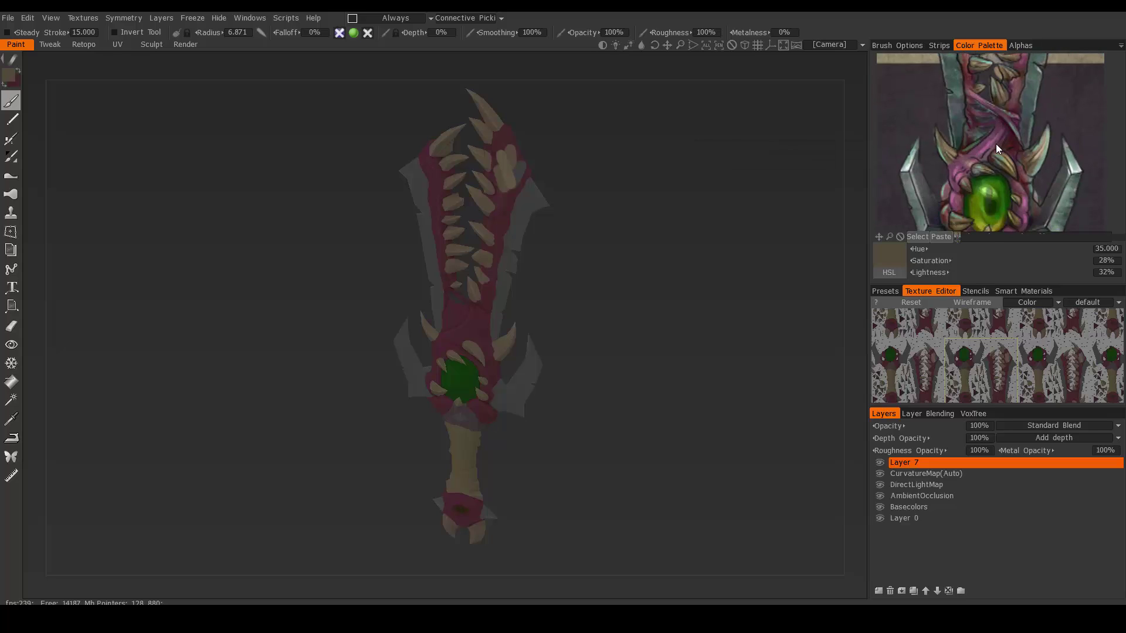
pyautogui.click(988, 139)
pyautogui.click(973, 164)
pyautogui.click(987, 187)
pyautogui.click(1000, 184)
pyautogui.click(999, 187)
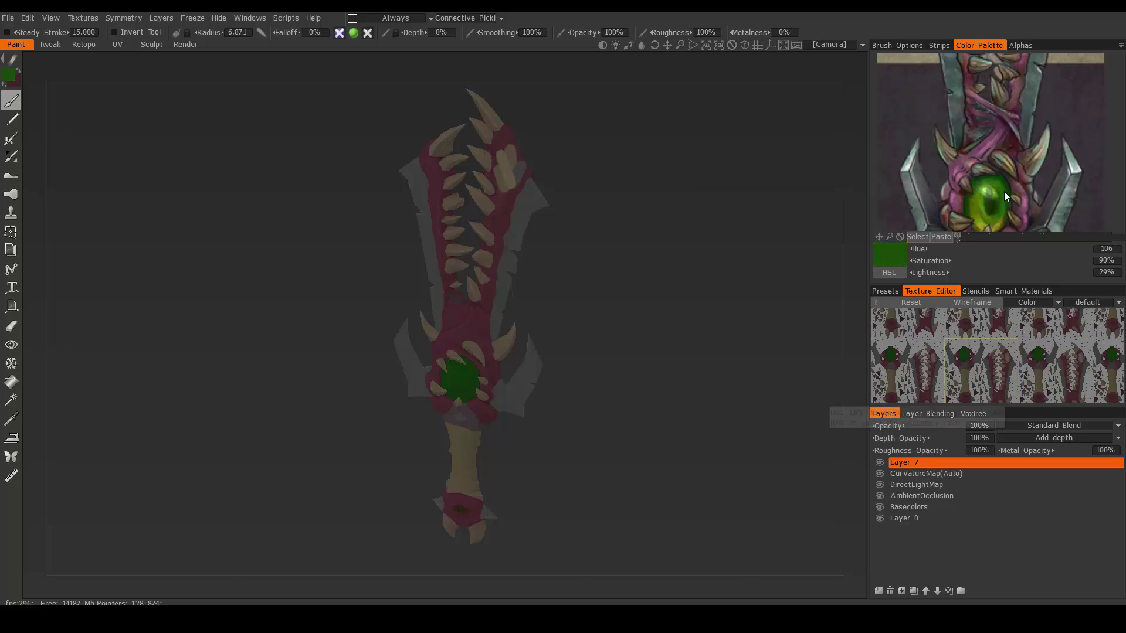
# - Paint a dark green oval pupil in the middle of the green eye using the pupil color from the reference
pyautogui.scroll(2, 508, 243)
pyautogui.scroll(6, 568, 294)
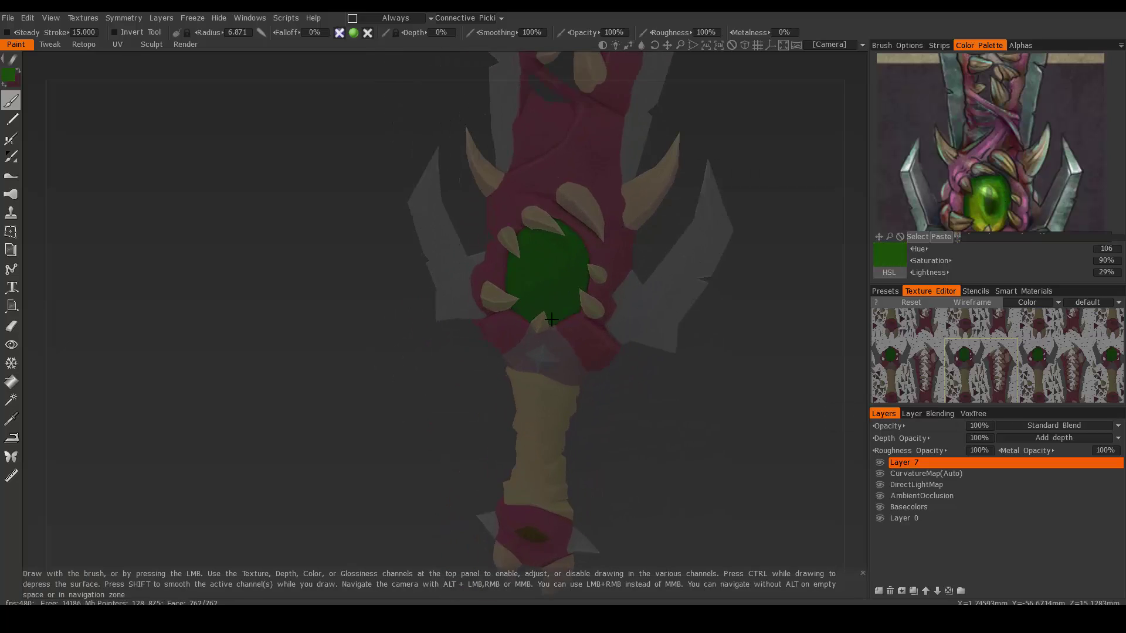
pyautogui.scroll(2, 567, 294)
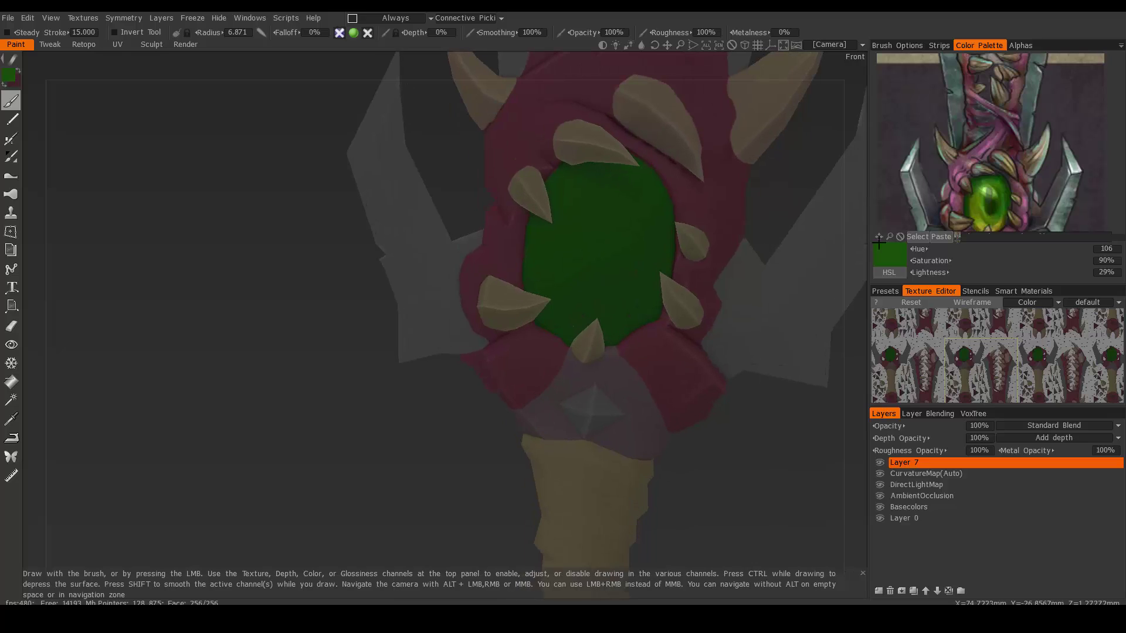
pyautogui.click(987, 205)
pyautogui.moveTo(567, 246)
pyautogui.mouseDown()
pyautogui.moveTo(602, 227)
pyautogui.moveTo(606, 283)
pyautogui.mouseUp()
pyautogui.click(990, 207)
pyautogui.moveTo(614, 240); pyautogui.dragTo(601, 252)
pyautogui.moveTo(619, 214)
pyautogui.mouseDown()
pyautogui.moveTo(601, 281)
pyautogui.moveTo(597, 223)
pyautogui.moveTo(589, 246)
pyautogui.moveTo(617, 274)
pyautogui.moveTo(600, 277)
pyautogui.moveTo(621, 251)
pyautogui.moveTo(585, 247)
pyautogui.mouseUp()
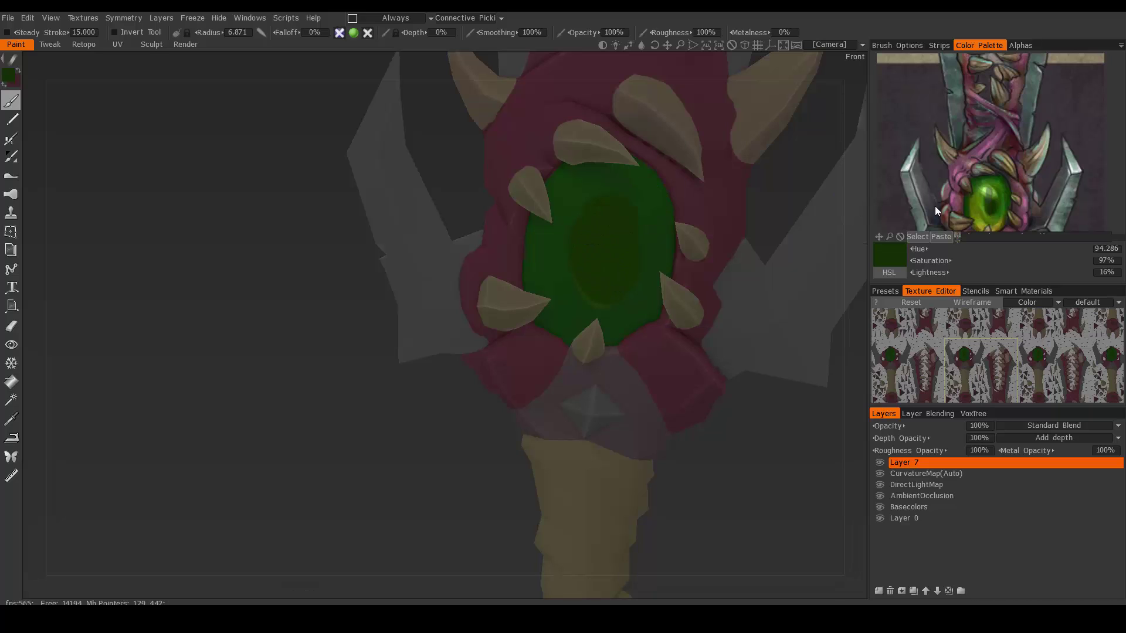
# - Paint a soft yellow-green ring around the pupil at 16% brush opacity, using the iris color sampled from the reference
pyautogui.click(976, 203)
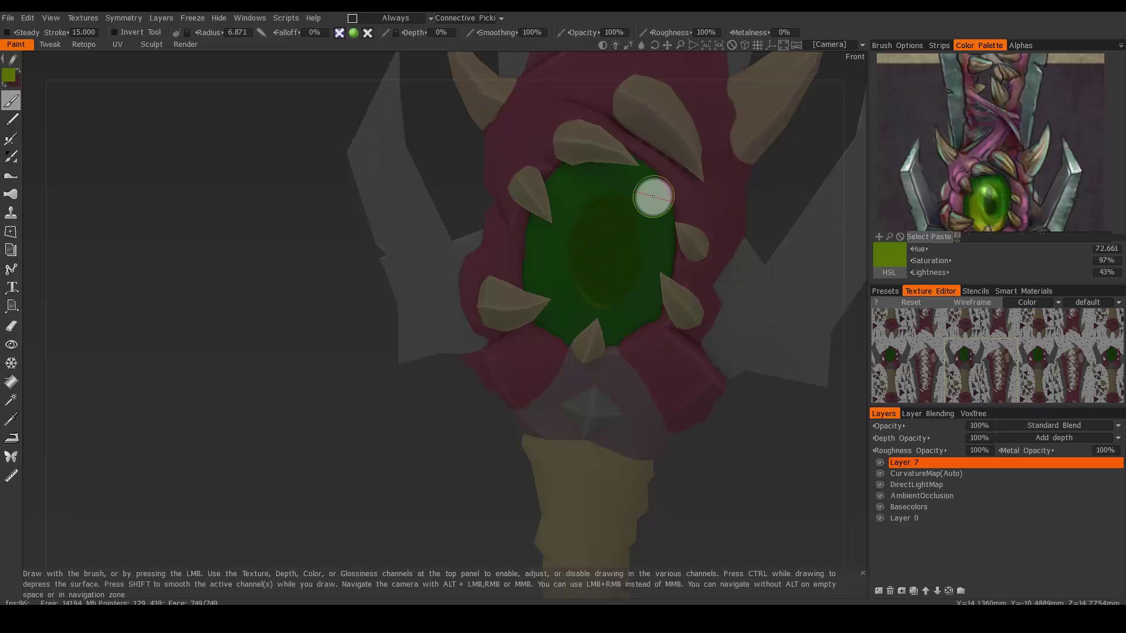
pyautogui.moveTo(573, 221); pyautogui.dragTo(585, 295)
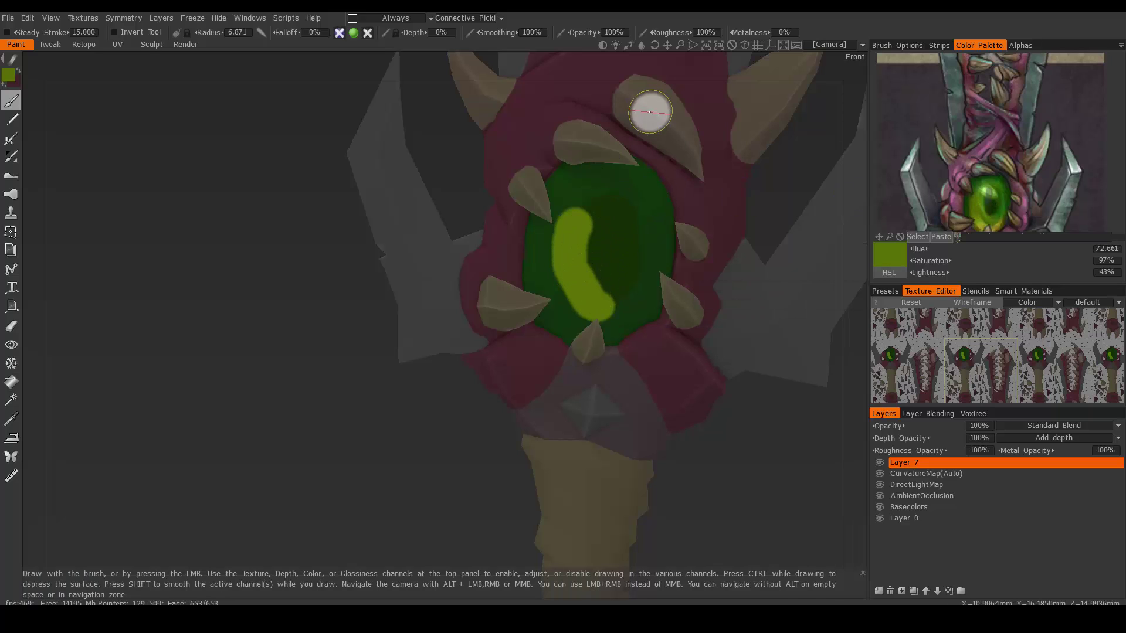
pyautogui.hotkey('ctrl', 'z')
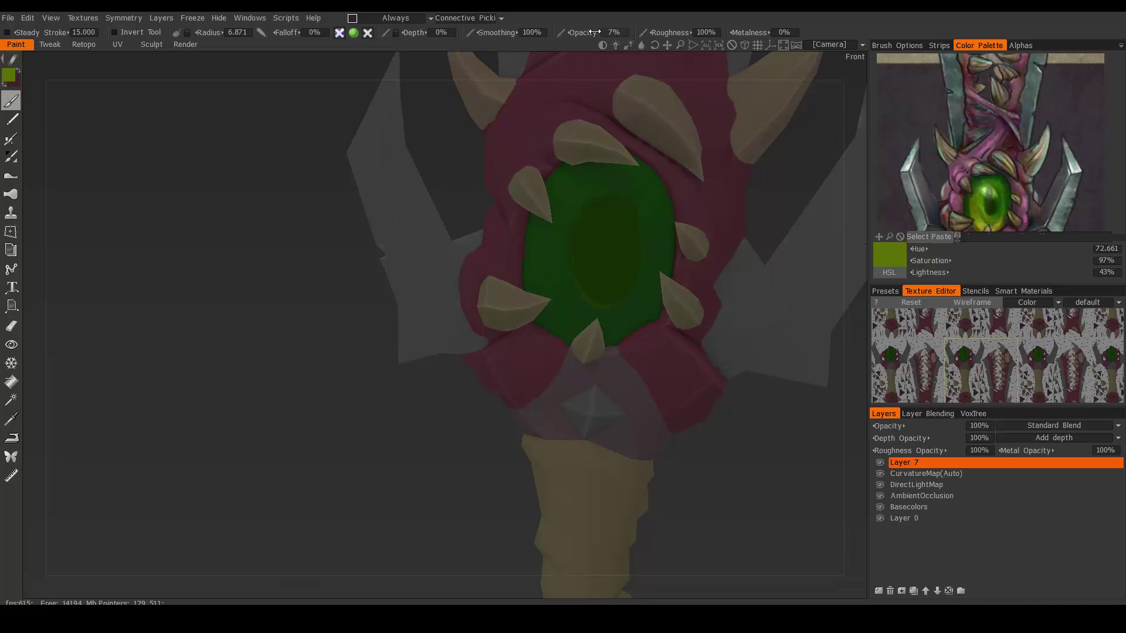
pyautogui.moveTo(591, 32); pyautogui.dragTo(599, 33)
pyautogui.moveTo(573, 221); pyautogui.dragTo(578, 317)
pyautogui.moveTo(586, 211)
pyautogui.mouseDown()
pyautogui.moveTo(608, 309)
pyautogui.moveTo(635, 264)
pyautogui.mouseUp()
pyautogui.moveTo(647, 208)
pyautogui.mouseDown()
pyautogui.moveTo(648, 256)
pyautogui.moveTo(603, 320)
pyautogui.mouseUp()
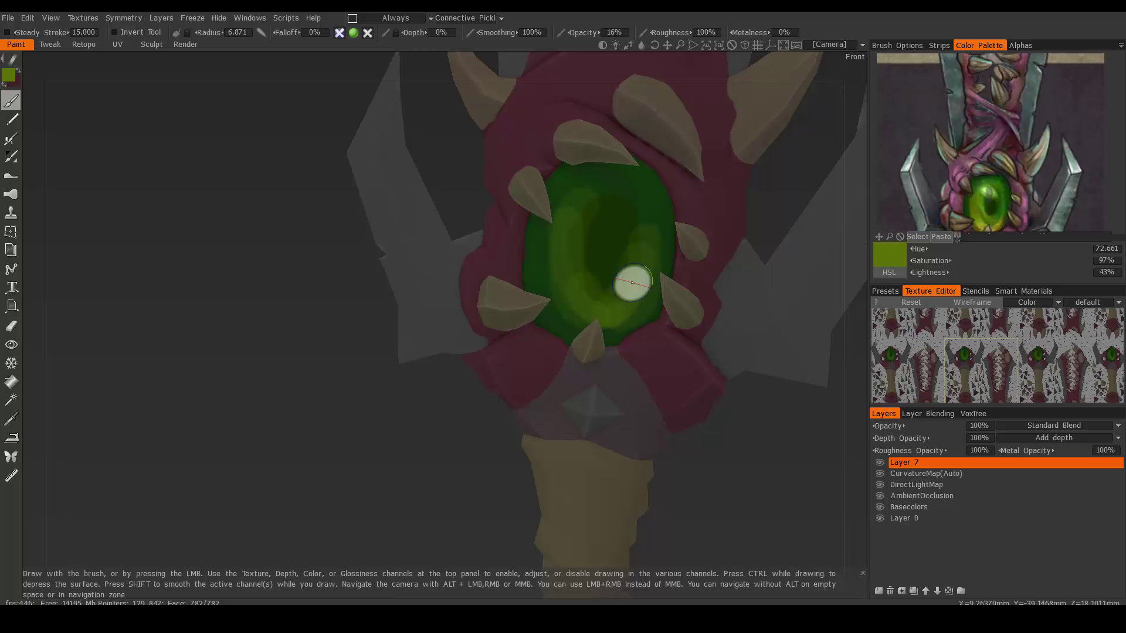
pyautogui.moveTo(614, 187); pyautogui.dragTo(631, 304)
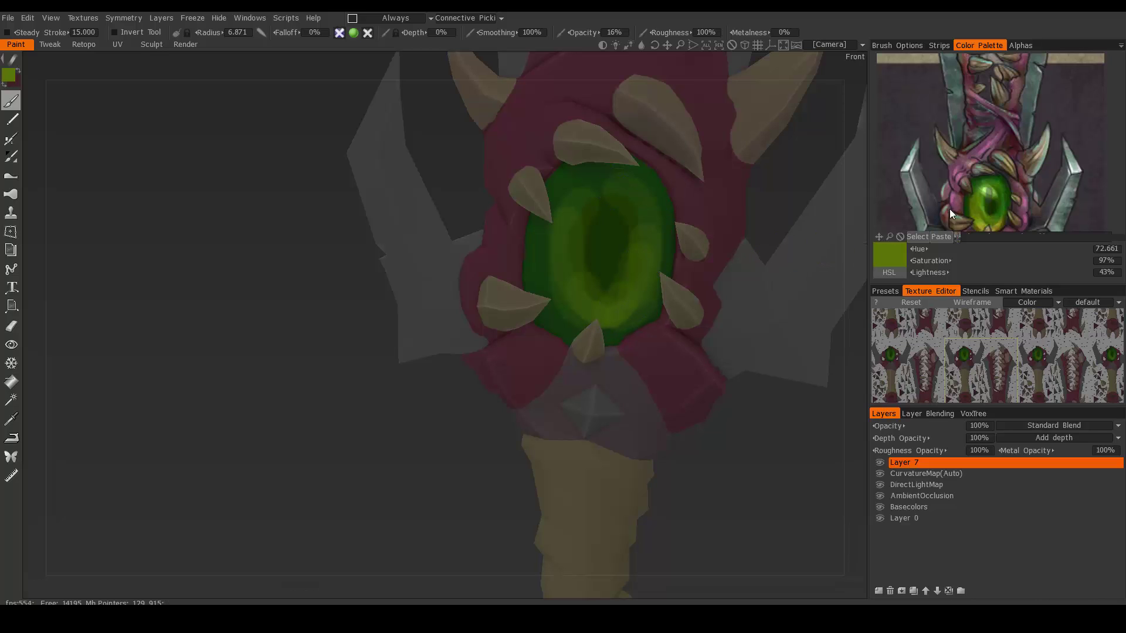
# - Darken the eye's right side with green sampled from the reference and brighten its lower-left rim with the reference's light yellow
pyautogui.click(999, 184)
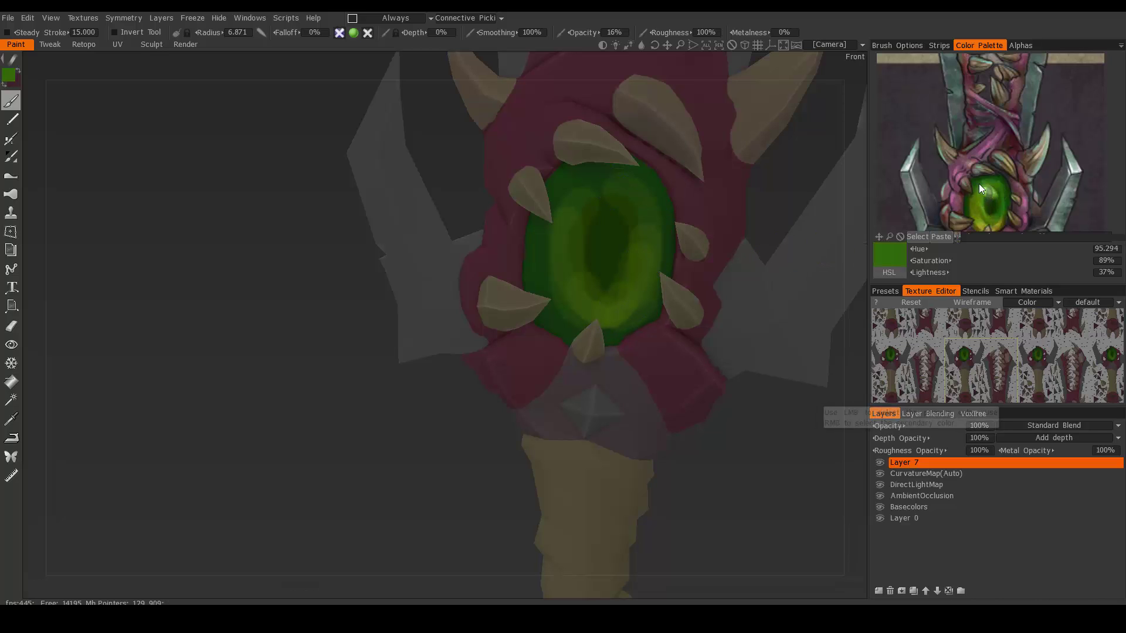
pyautogui.moveTo(624, 188)
pyautogui.mouseDown()
pyautogui.moveTo(649, 194)
pyautogui.moveTo(619, 188)
pyautogui.moveTo(637, 318)
pyautogui.mouseUp()
pyautogui.moveTo(650, 233); pyautogui.dragTo(629, 309)
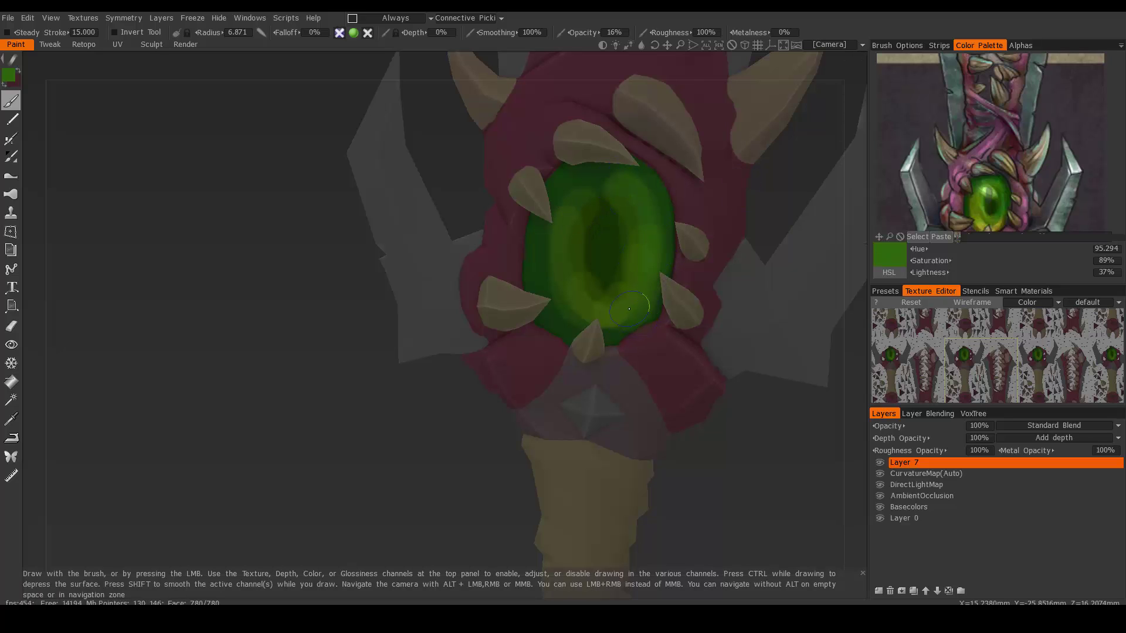
pyautogui.click(980, 226)
pyautogui.moveTo(623, 294)
pyautogui.mouseDown()
pyautogui.moveTo(566, 265)
pyautogui.moveTo(624, 308)
pyautogui.moveTo(560, 258)
pyautogui.mouseUp()
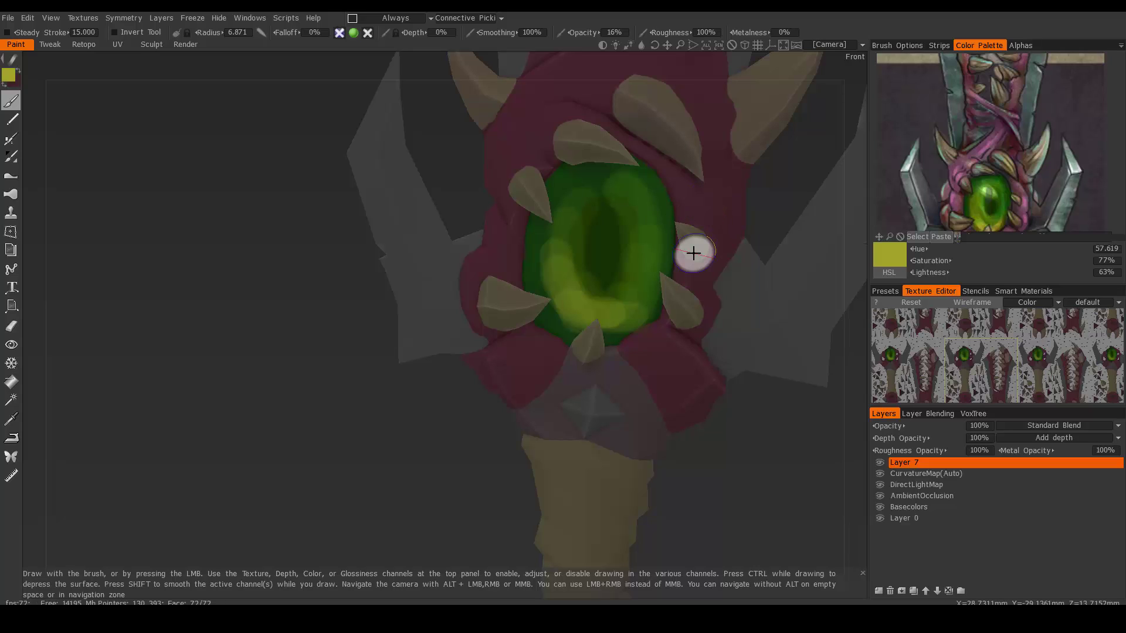
# - Examine the sword's front from the toothed blade down past the eye and guard to the handle
pyautogui.keyDown('alt'); pyautogui.moveTo(649, 235); pyautogui.dragTo(692, 434, button='middle'); pyautogui.keyUp('alt')
pyautogui.keyDown('alt'); pyautogui.moveTo(704, 241); pyautogui.dragTo(593, 283, button='right'); pyautogui.keyUp('alt')
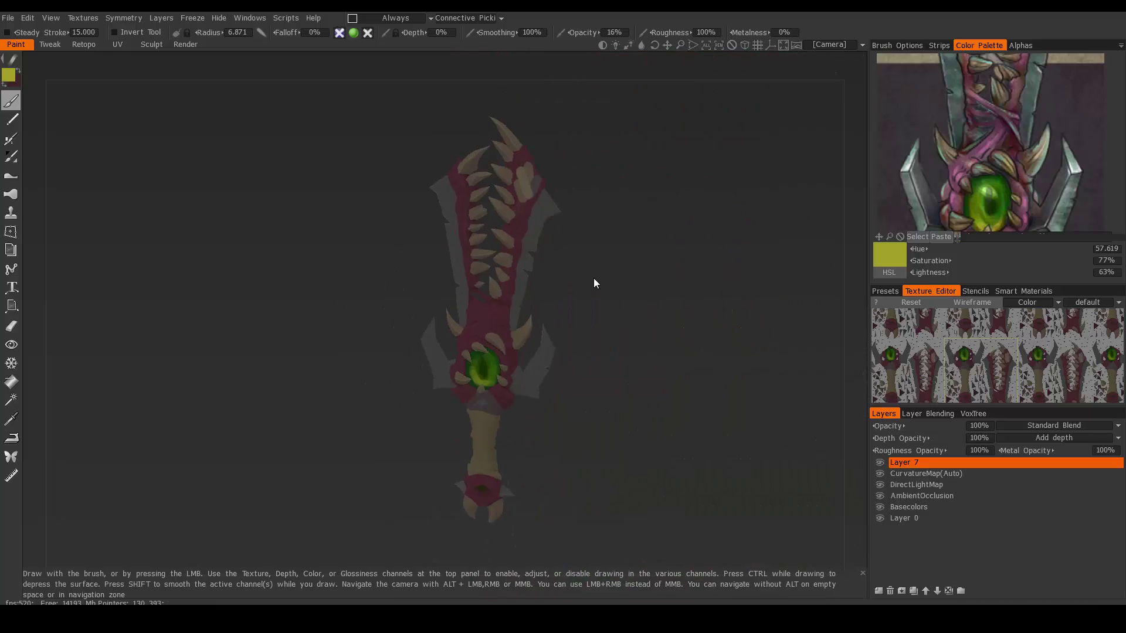
pyautogui.scroll(5, 563, 272)
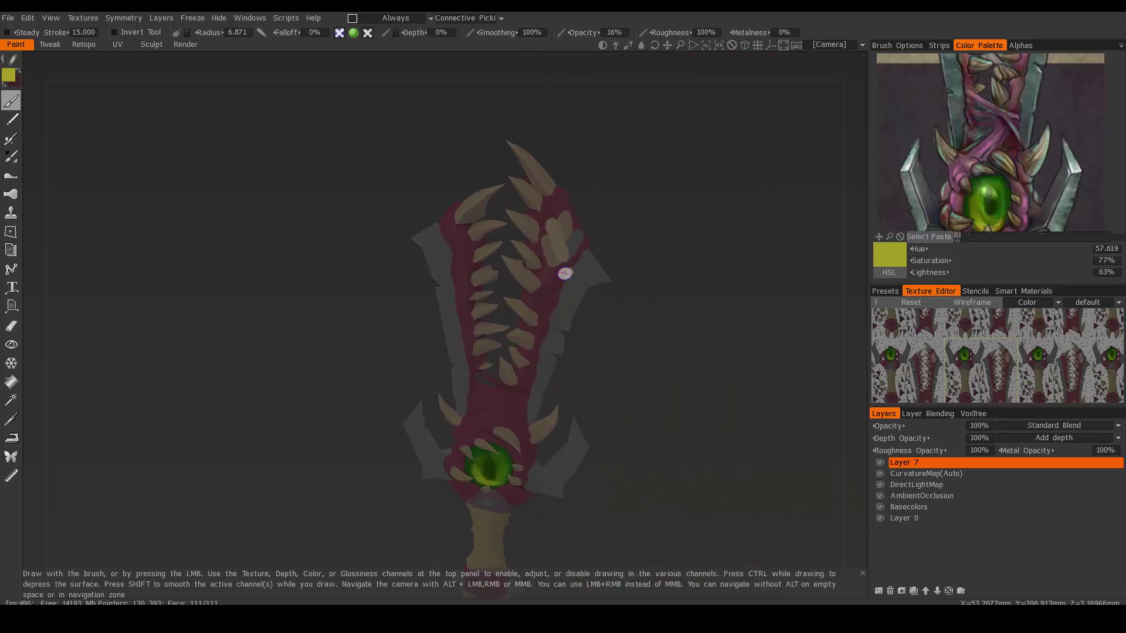
pyautogui.moveTo(592, 320)
pyautogui.mouseDown()
pyautogui.moveTo(575, 316)
pyautogui.moveTo(596, 282)
pyautogui.mouseUp()
pyautogui.moveTo(596, 281); pyautogui.dragTo(492, 274, button='middle')
pyautogui.scroll(5, 496, 271)
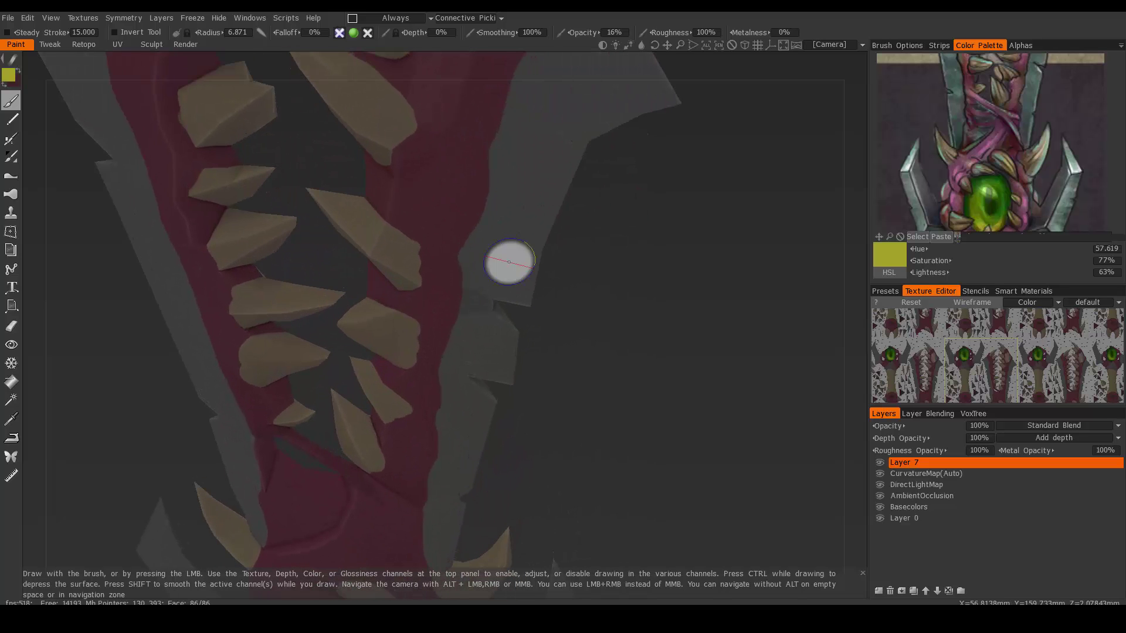
pyautogui.moveTo(557, 297); pyautogui.dragTo(623, 198)
pyautogui.moveTo(570, 264); pyautogui.dragTo(609, 293, button='middle')
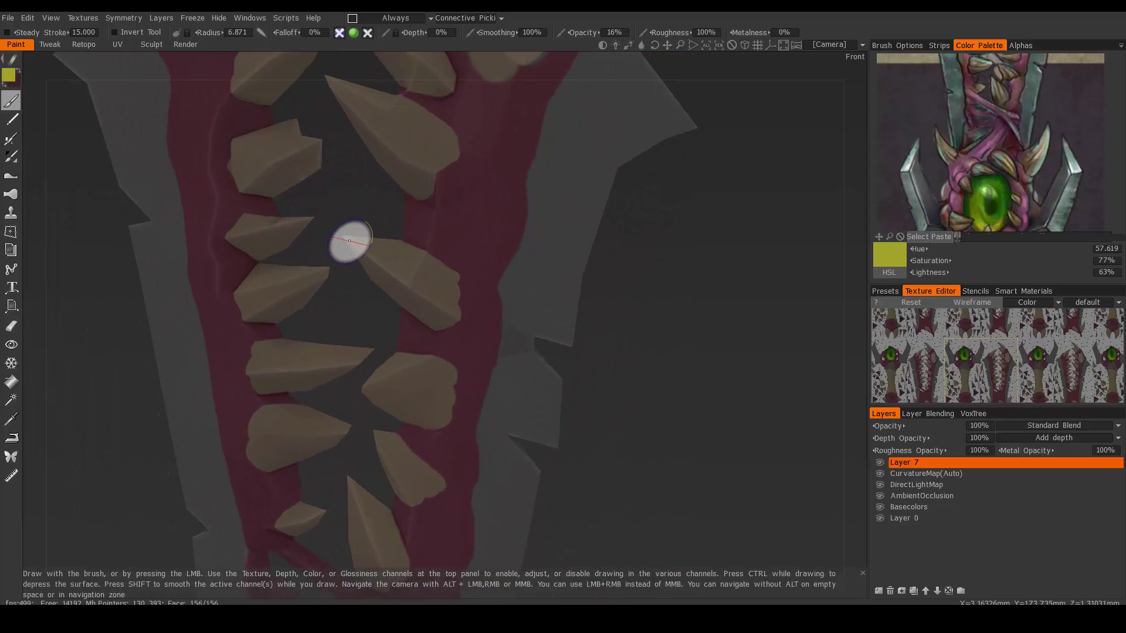
pyautogui.keyDown('alt'); pyautogui.moveTo(526, 328); pyautogui.dragTo(532, 139); pyautogui.keyUp('alt')
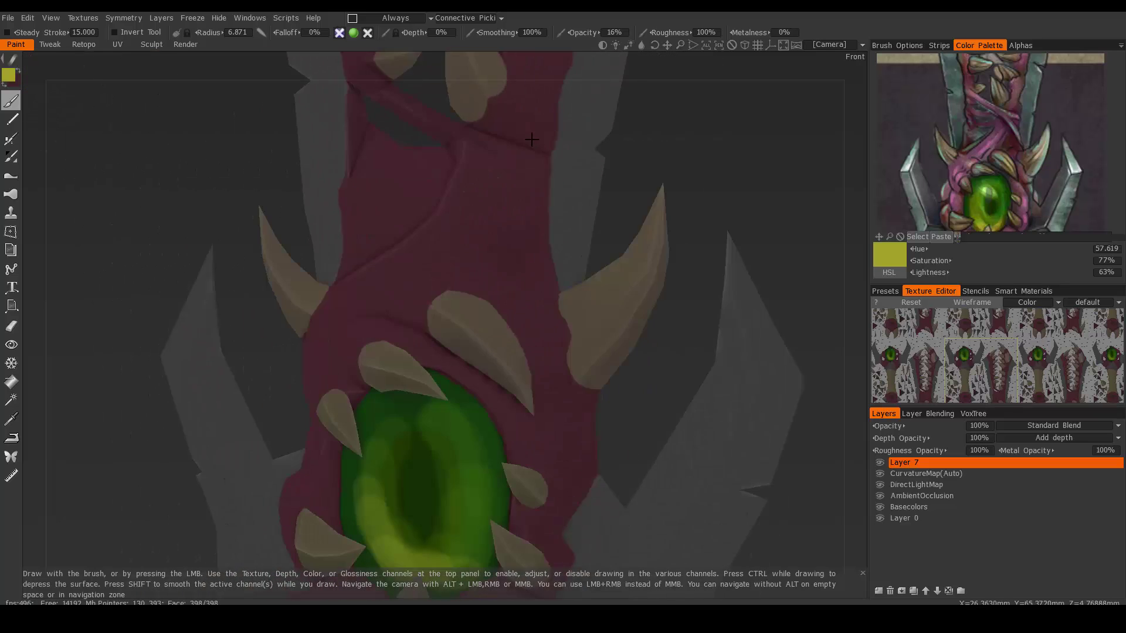
pyautogui.moveTo(546, 436); pyautogui.dragTo(561, 234, button='middle')
pyautogui.moveTo(547, 468); pyautogui.dragTo(604, 220, button='middle')
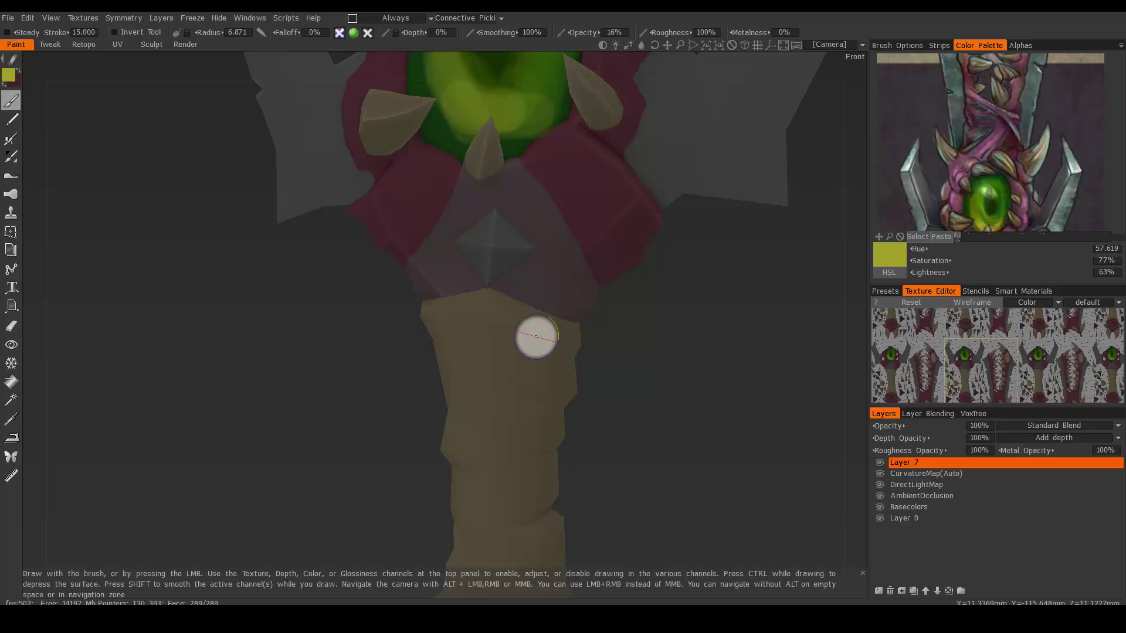